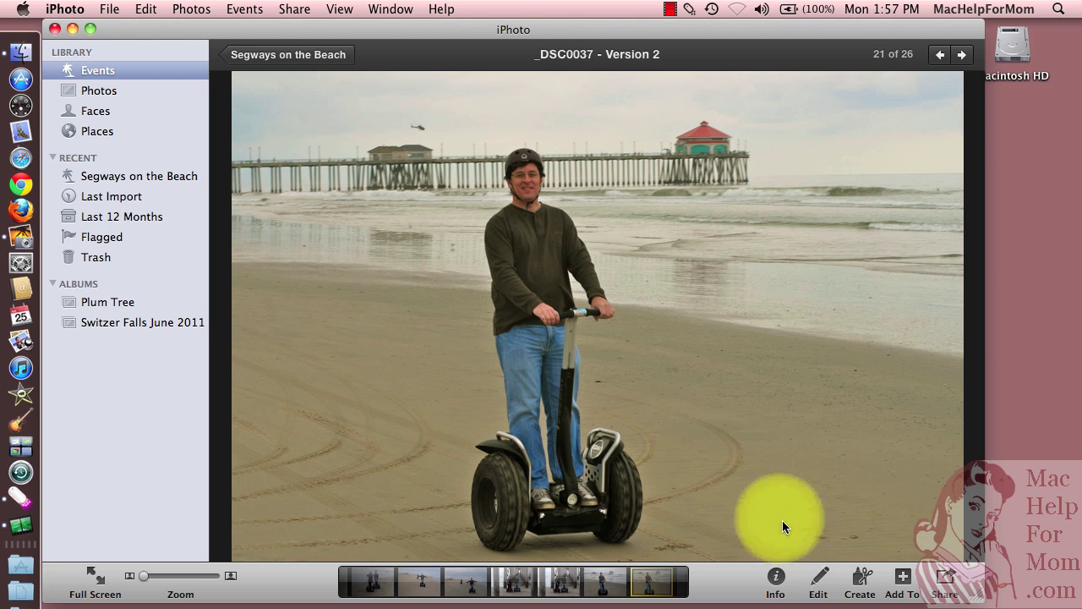
# Open the beach Segway photo in edit mode with the Quick Fixes panel showing.
pyautogui.click(818, 578)
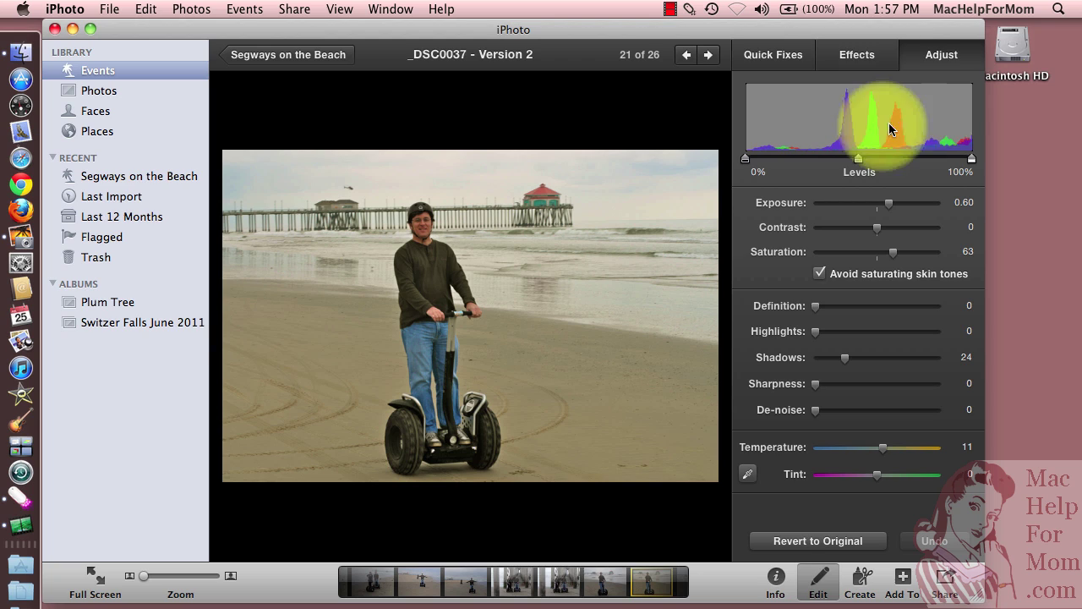
pyautogui.click(781, 57)
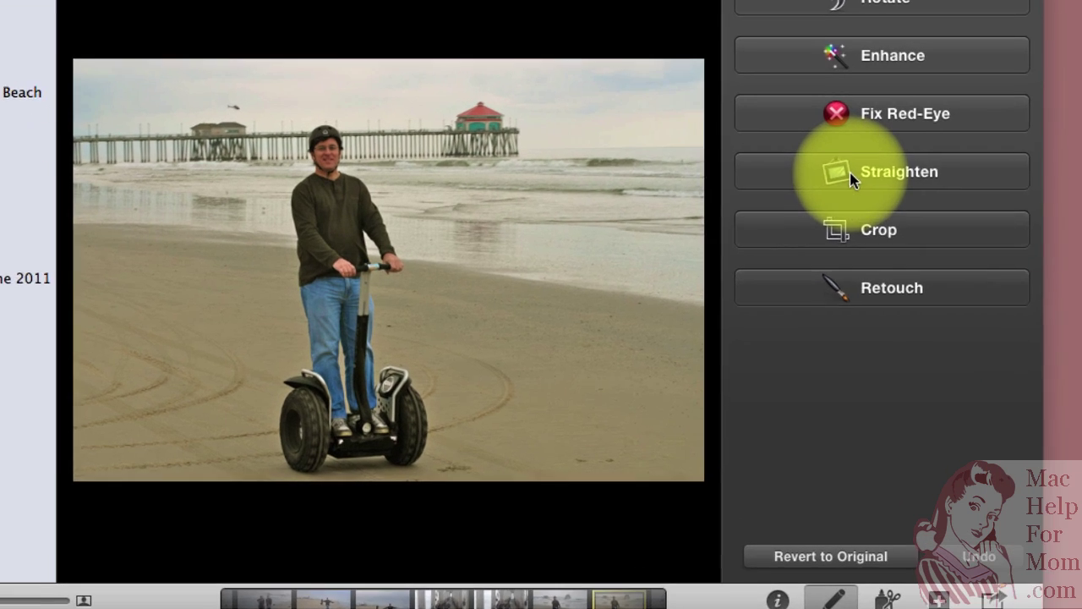
# Straighten the Segway photo by 1.2° so the horizon and pier are level.
pyautogui.click(832, 238)
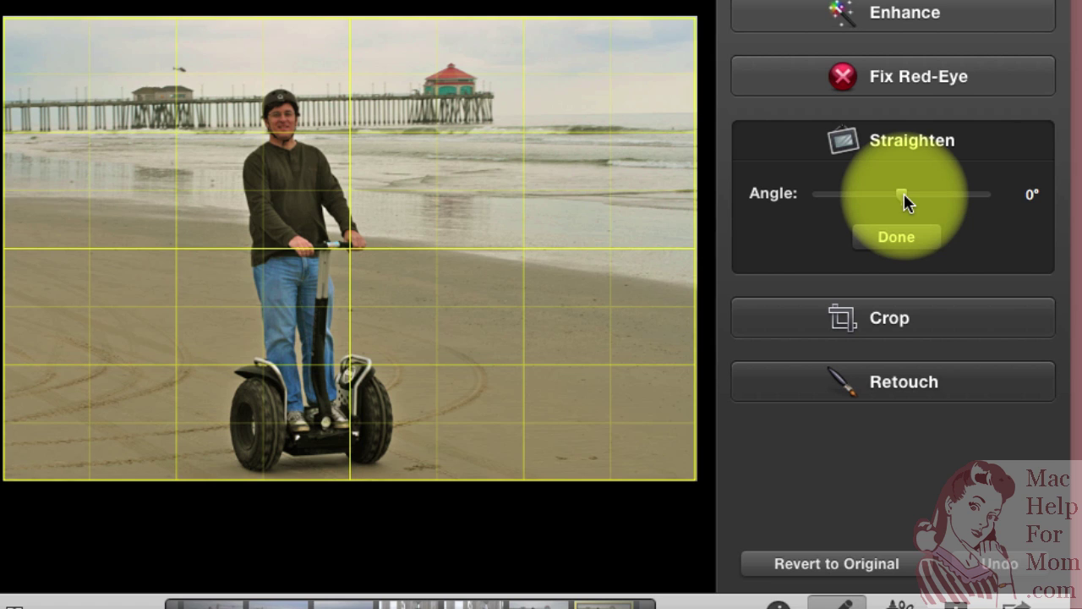
pyautogui.moveTo(903, 195); pyautogui.dragTo(915, 218)
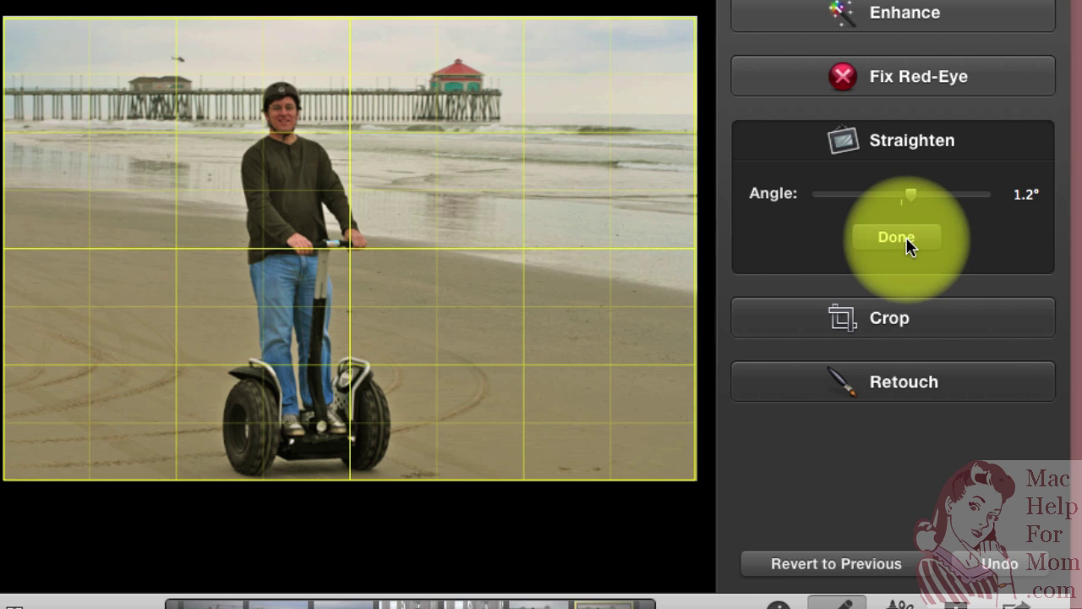
pyautogui.click(896, 238)
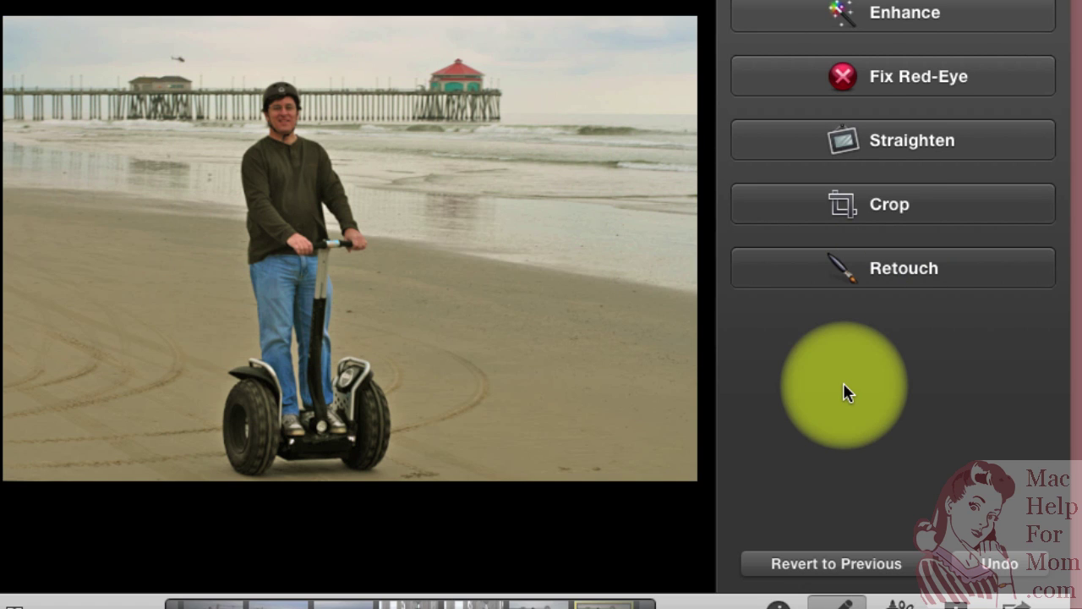
# Activate the crop tool and show the preset crop proportion list.
pyautogui.click(884, 209)
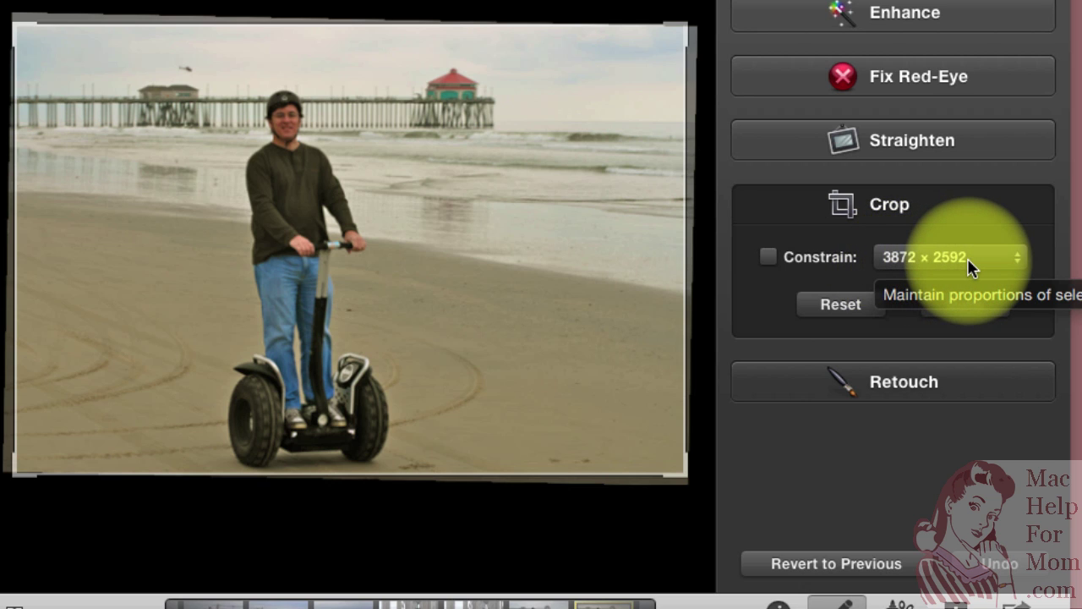
pyautogui.click(1019, 260)
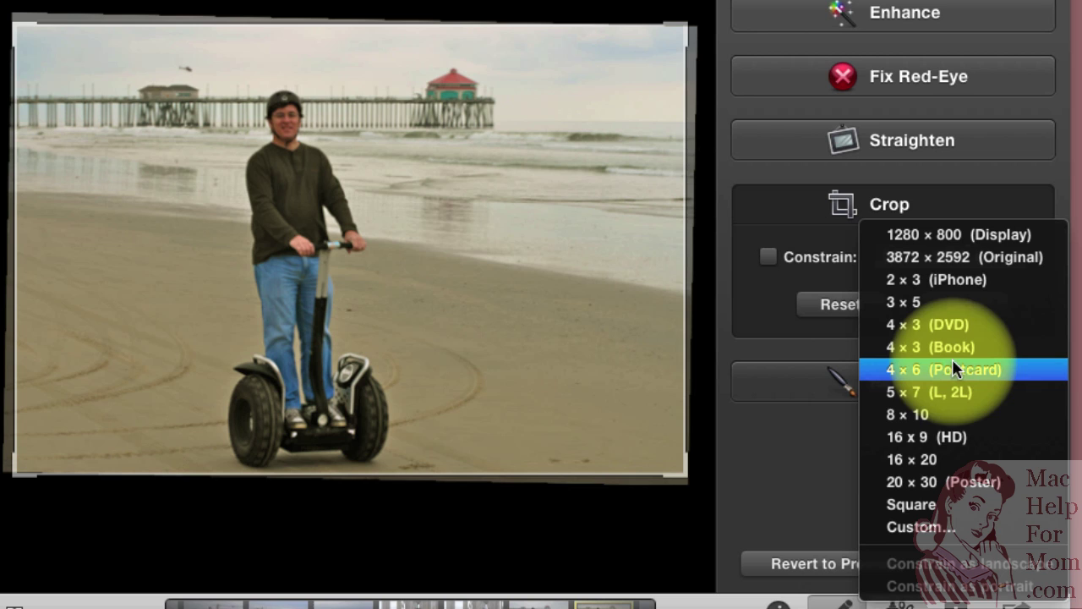
# Constrain the crop to 8 × 10 and fit it around the rider and pier, trimming the right beach.
pyautogui.click(934, 413)
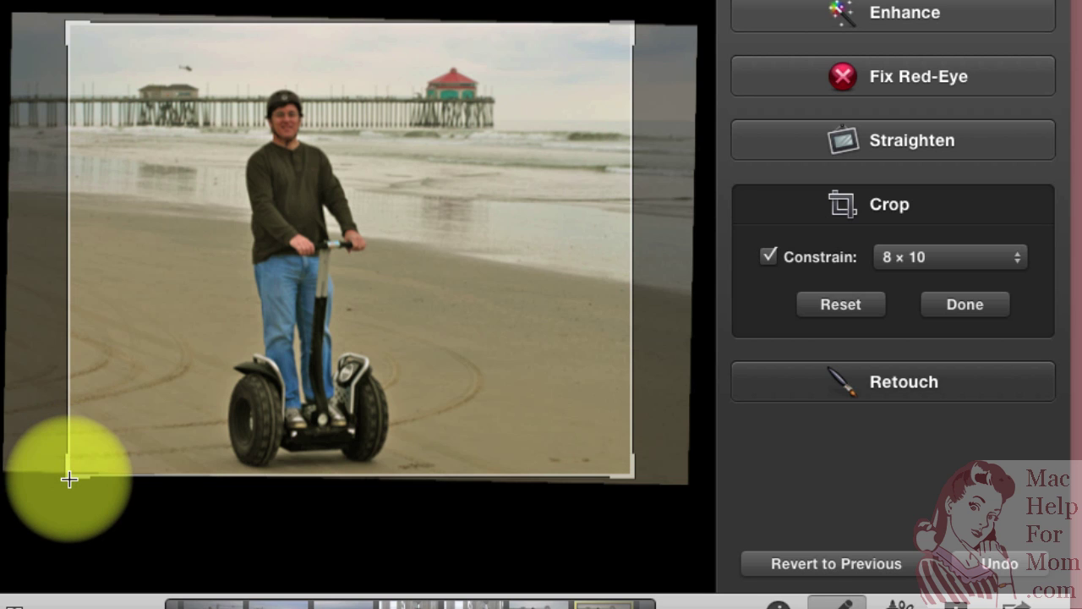
pyautogui.moveTo(69, 479)
pyautogui.mouseDown()
pyautogui.moveTo(96, 449)
pyautogui.moveTo(191, 435)
pyautogui.moveTo(109, 377)
pyautogui.moveTo(141, 380)
pyautogui.moveTo(253, 321)
pyautogui.moveTo(104, 434)
pyautogui.moveTo(185, 392)
pyautogui.moveTo(92, 464)
pyautogui.moveTo(188, 398)
pyautogui.moveTo(81, 475)
pyautogui.moveTo(97, 454)
pyautogui.moveTo(141, 434)
pyautogui.moveTo(74, 488)
pyautogui.moveTo(73, 474)
pyautogui.mouseUp()
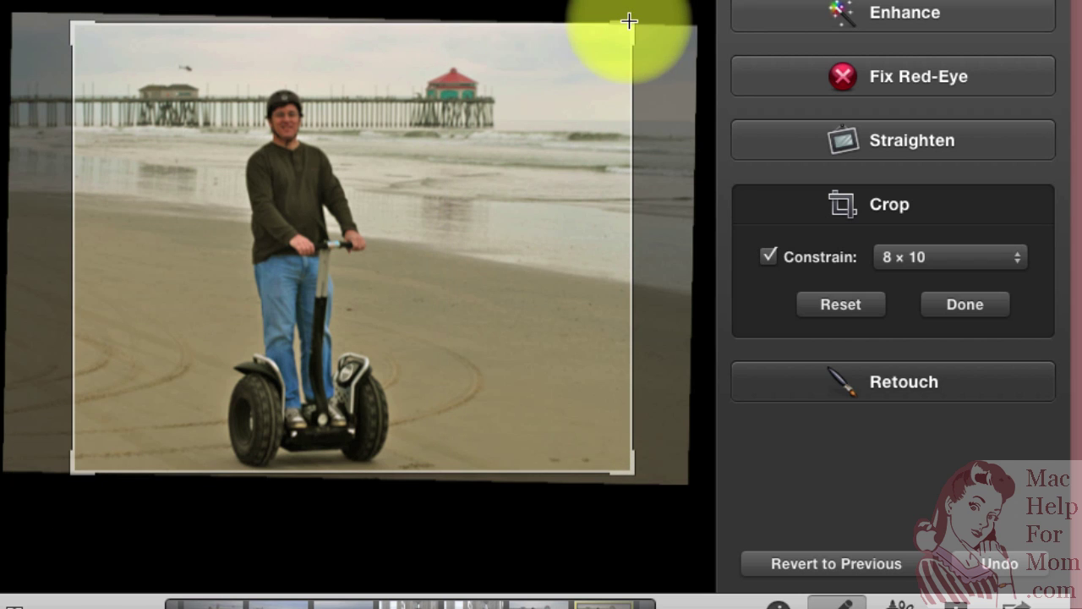
pyautogui.moveTo(629, 24); pyautogui.dragTo(598, 38)
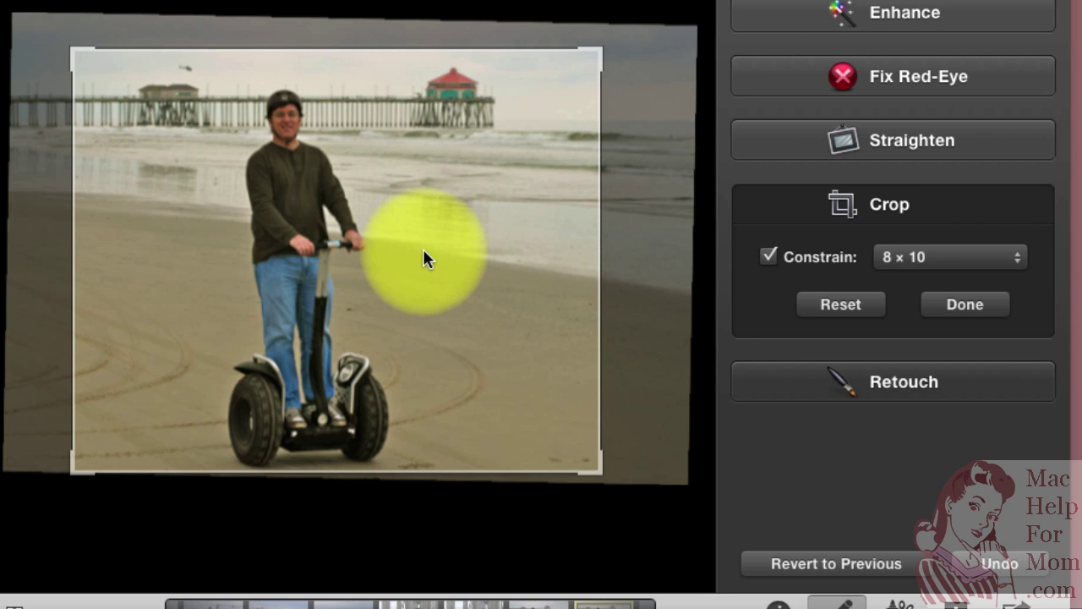
pyautogui.moveTo(423, 248); pyautogui.dragTo(396, 250)
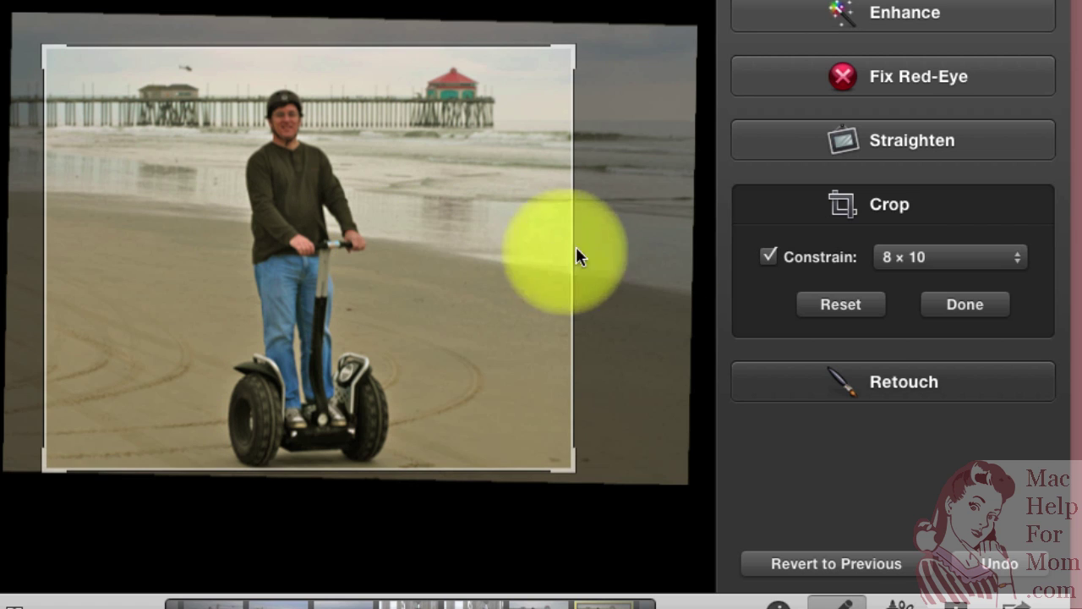
# Apply the 8 × 10 crop, then reopen the crop tool to rework it.
pyautogui.click(972, 306)
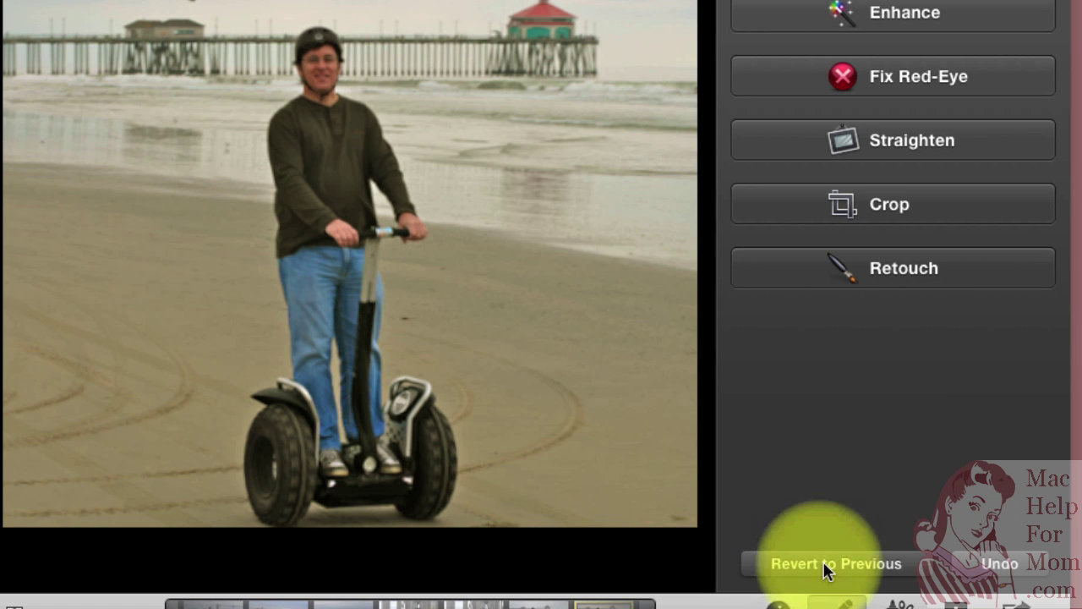
pyautogui.click(880, 203)
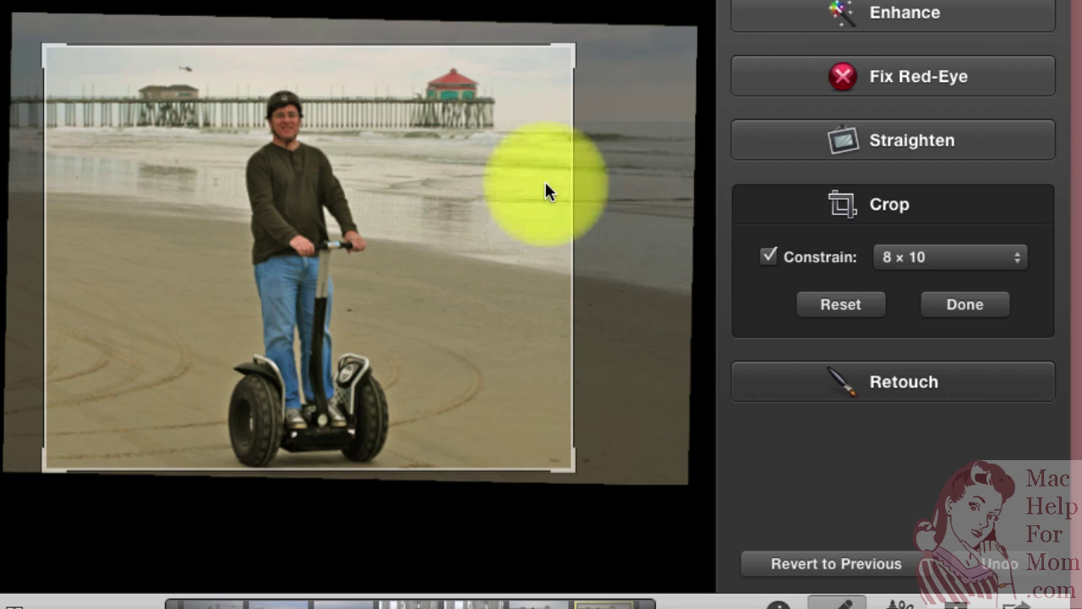
# Change the crop constraint from Square to a Custom proportion, starting at 1 × 1.
pyautogui.click(1020, 263)
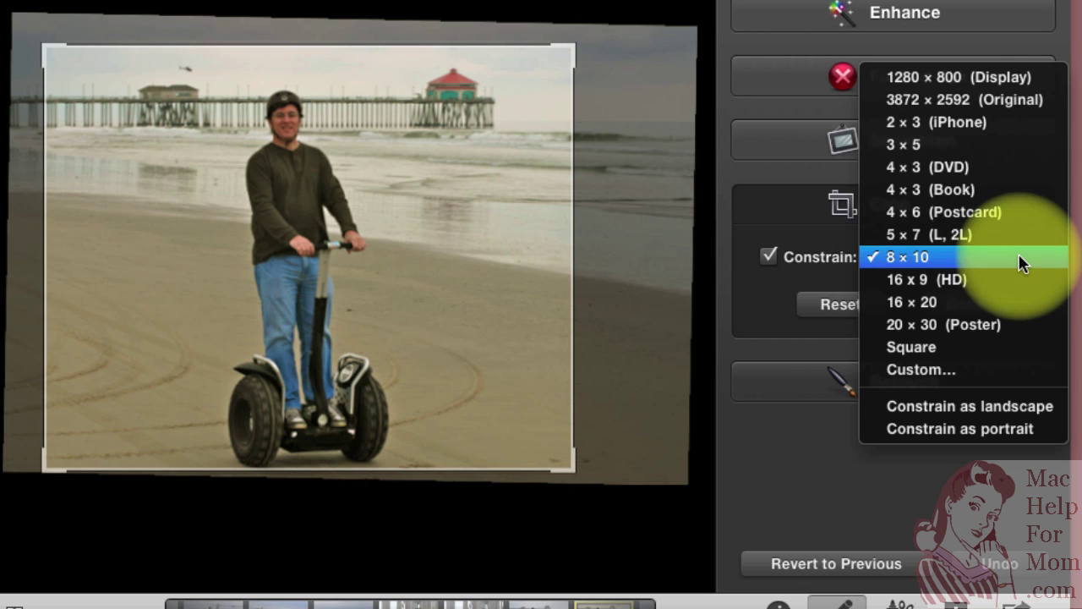
pyautogui.click(949, 345)
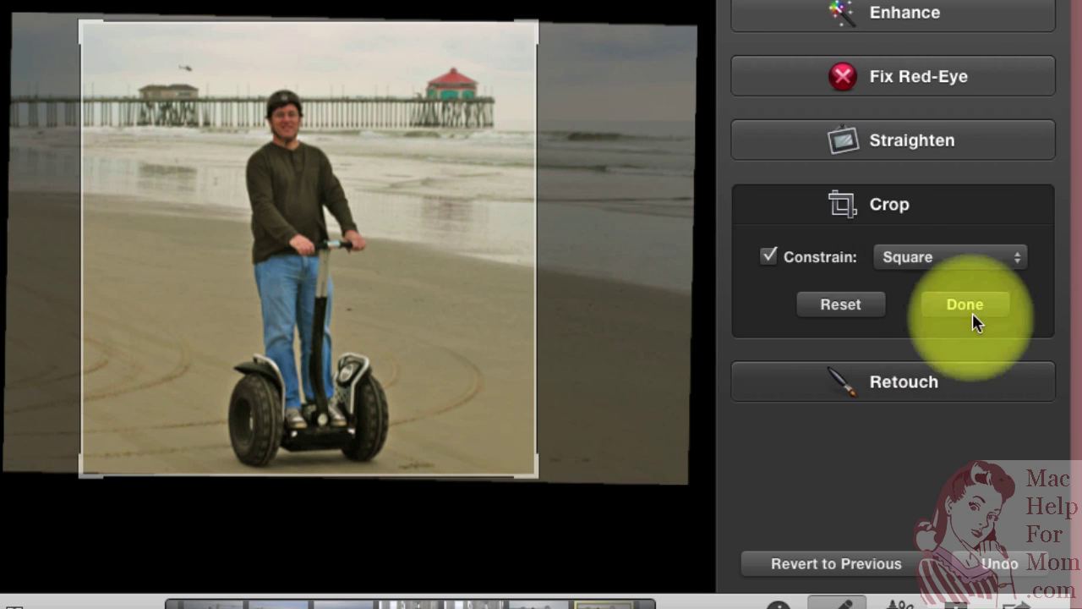
pyautogui.click(1017, 259)
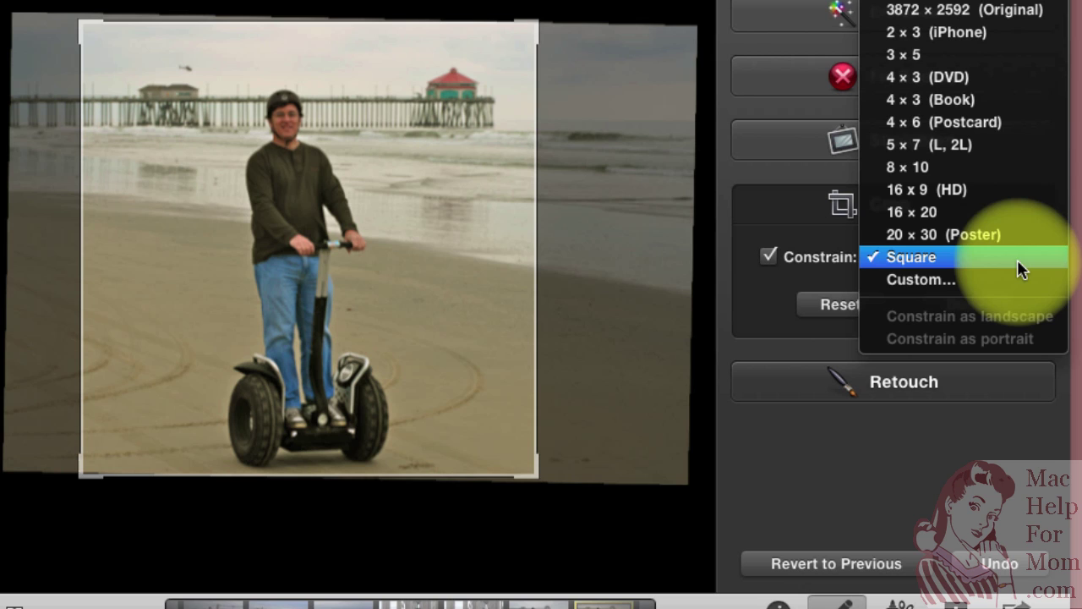
pyautogui.click(961, 278)
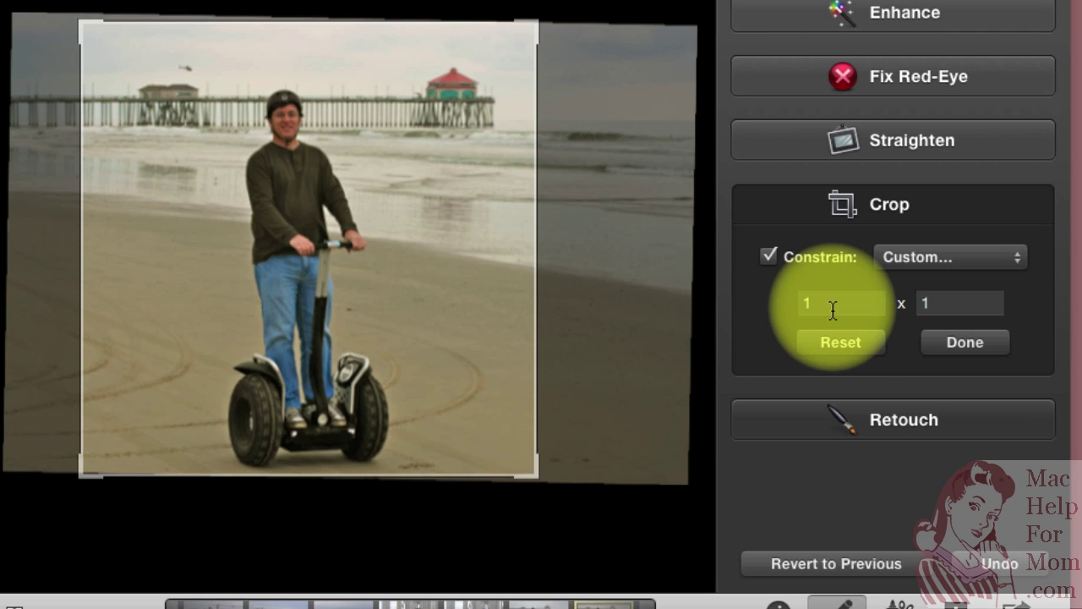
# Set the custom crop proportion to 400 × 600.
pyautogui.click(832, 310)
pyautogui.press('BackSpace')
pyautogui.write('400')
pyautogui.press('Tab')
pyautogui.write('600')
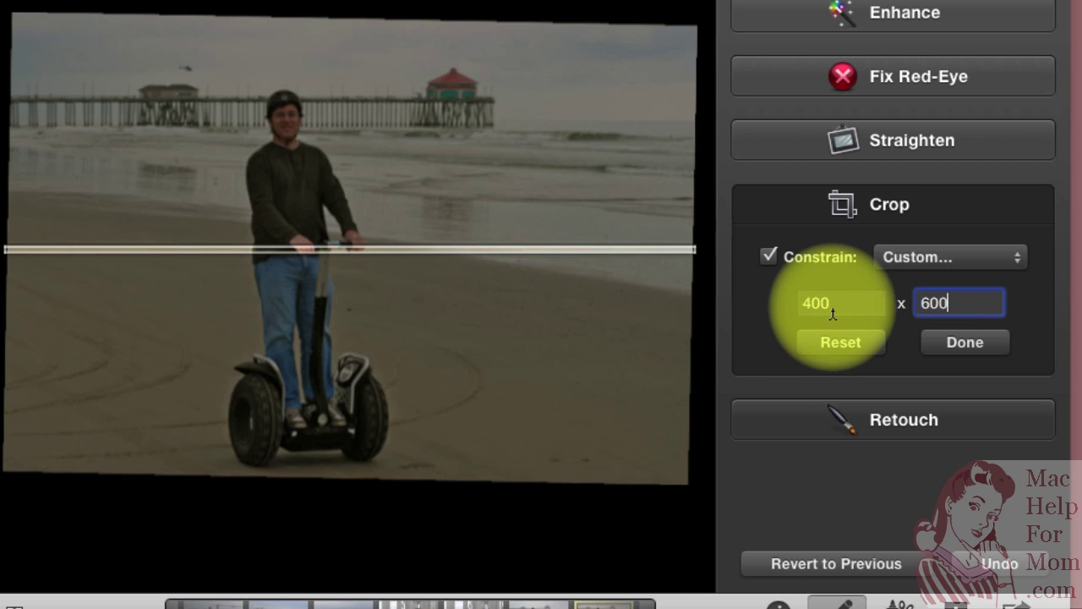
pyautogui.press('Tab')
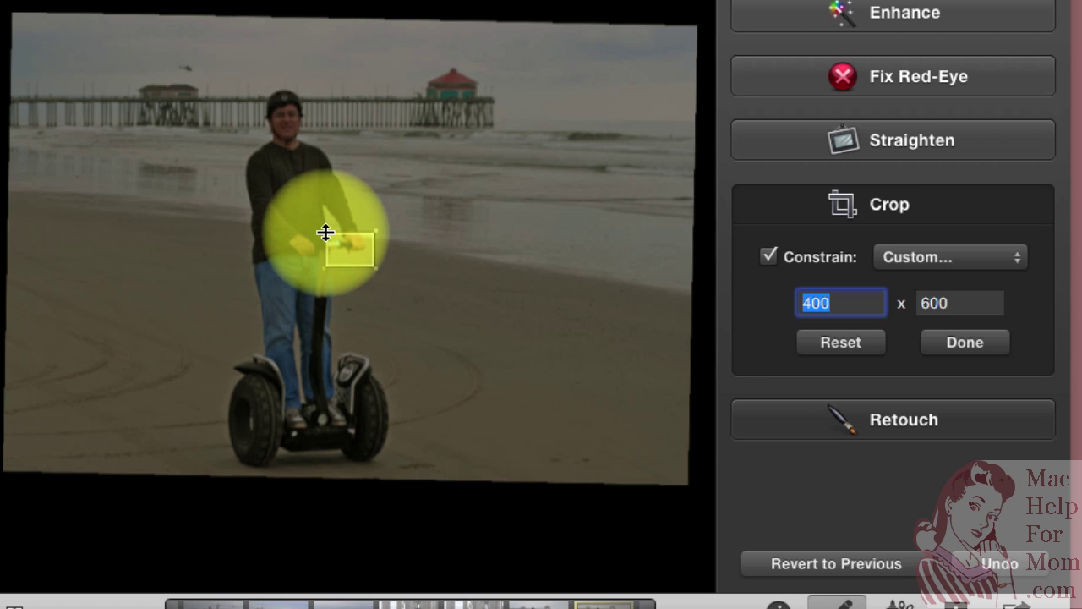
# Position the crop box around the man on the Segway and the pier, and apply it.
pyautogui.moveTo(325, 233); pyautogui.dragTo(73, 97)
pyautogui.moveTo(161, 142); pyautogui.dragTo(183, 130)
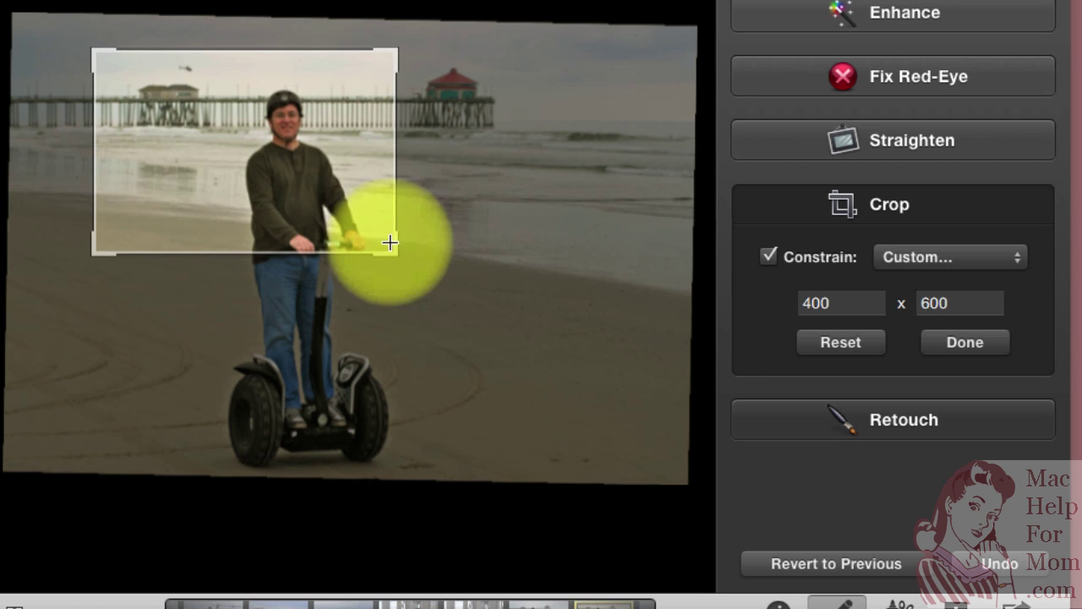
pyautogui.moveTo(394, 253); pyautogui.dragTo(541, 330)
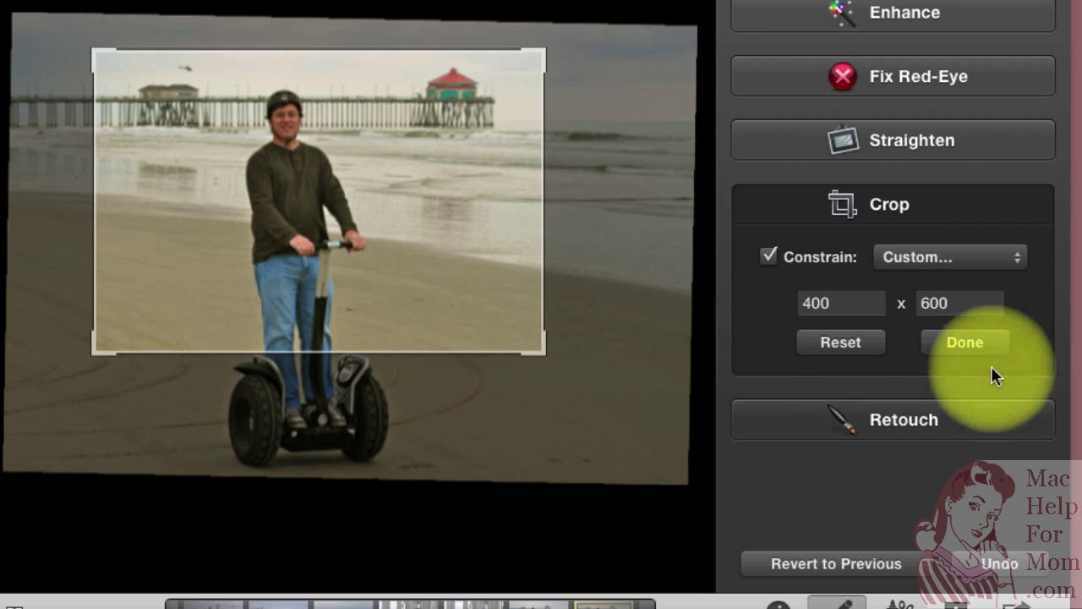
pyautogui.click(966, 341)
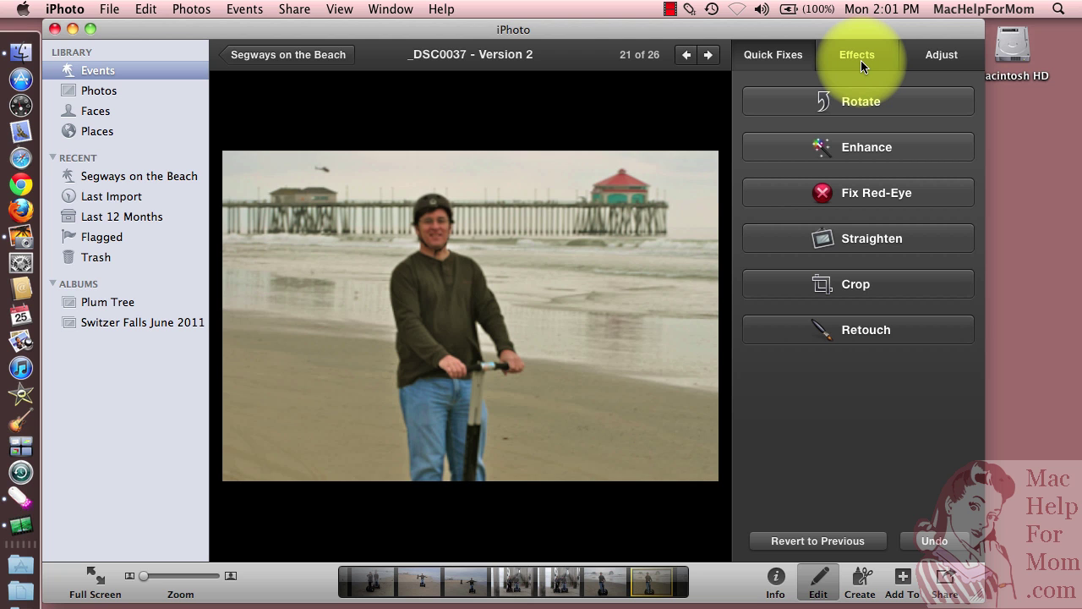
# Add the Vignette, Matte and Edge Blur effects to the photo.
pyautogui.click(861, 61)
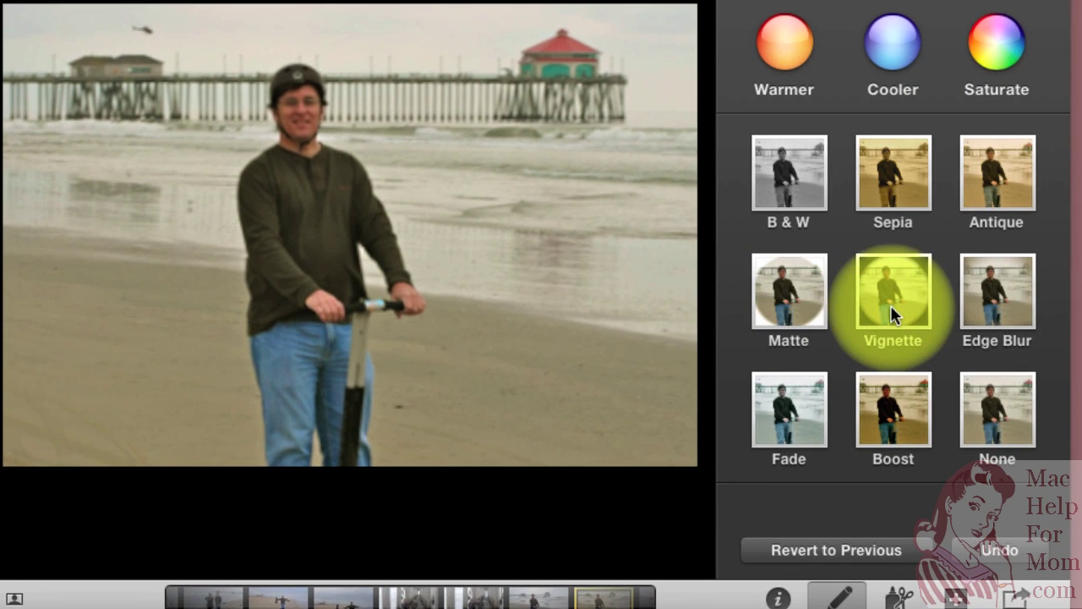
pyautogui.click(893, 297)
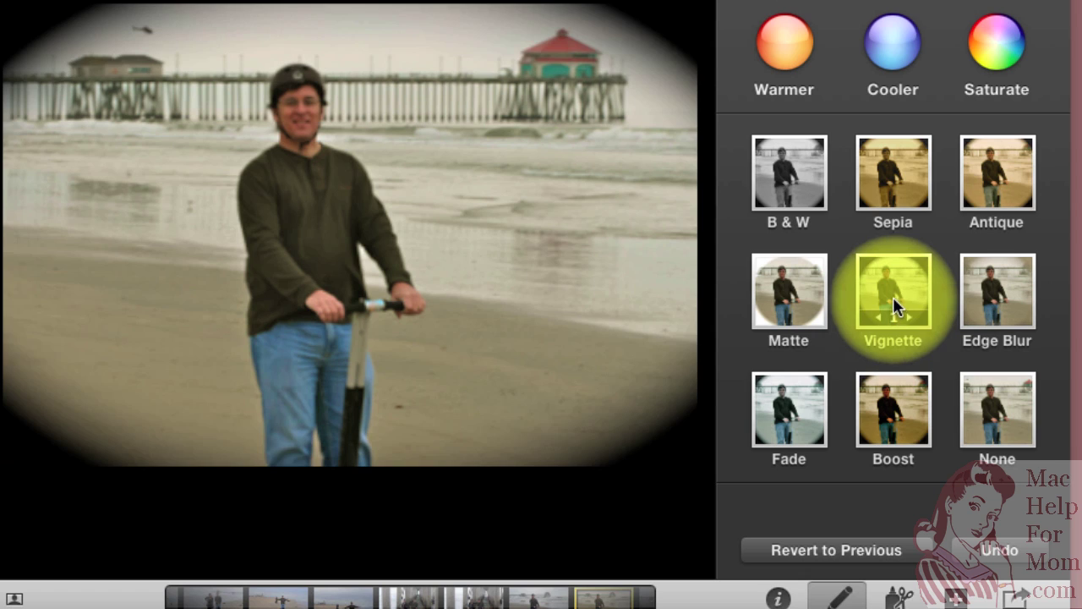
pyautogui.click(798, 297)
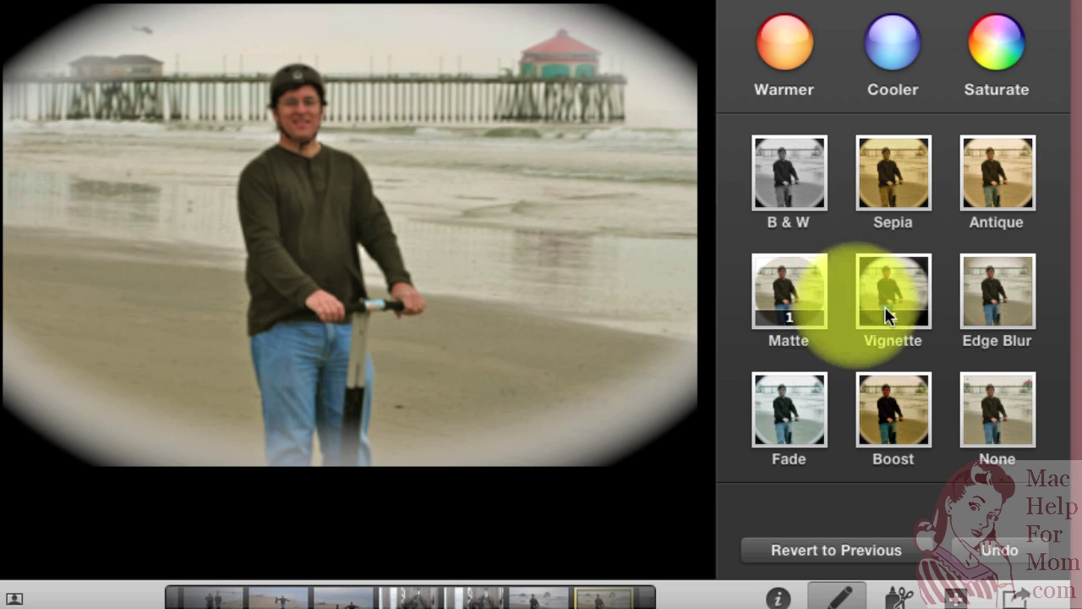
pyautogui.click(991, 306)
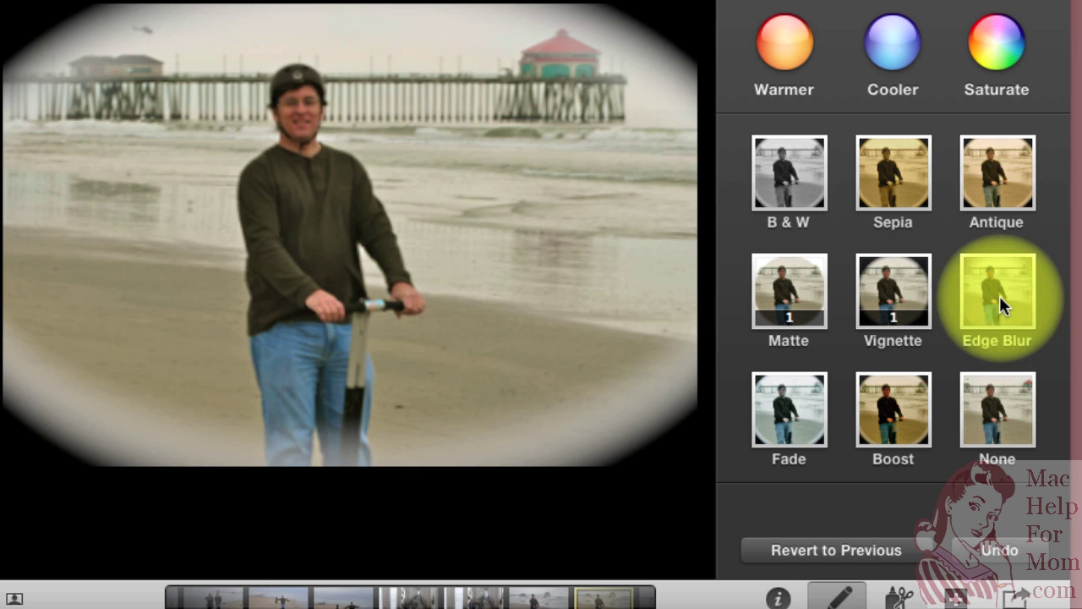
# Raise the Edge Blur strength to 6.
pyautogui.click(1015, 318)
pyautogui.click(1014, 318)
pyautogui.click(1014, 318)
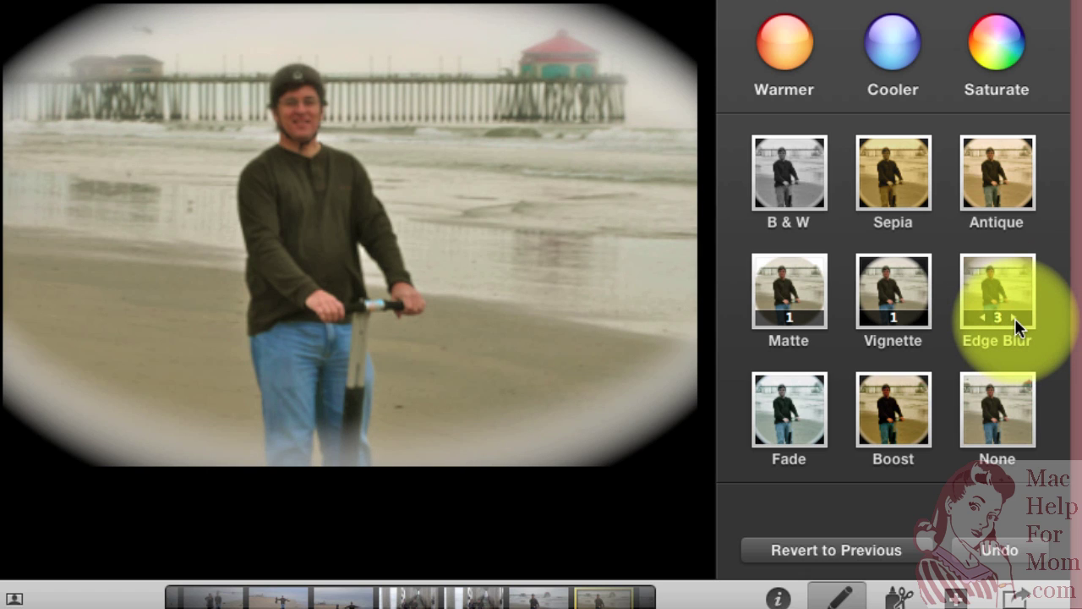
pyautogui.click(1014, 318)
pyautogui.click(1015, 318)
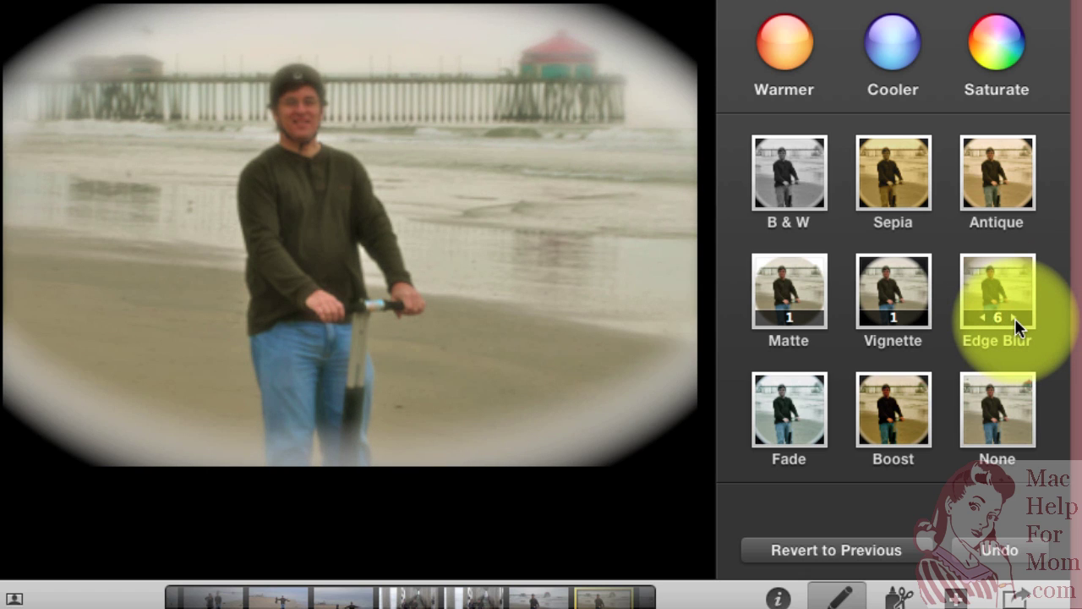
# Turn off Vignette and Matte, then step Edge Blur down until it is removed.
pyautogui.click(880, 318)
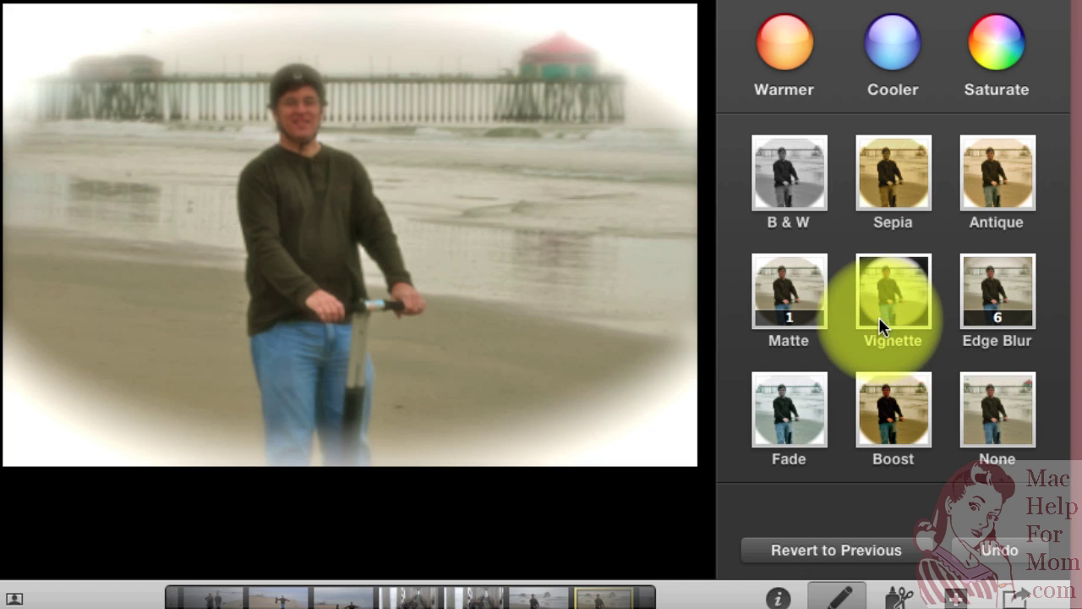
pyautogui.click(776, 319)
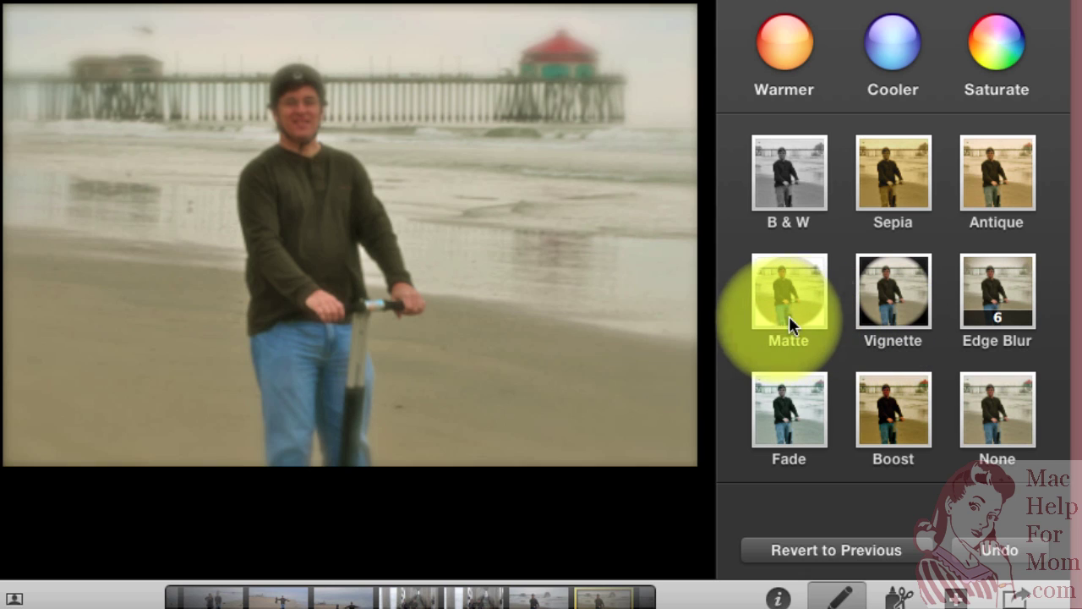
pyautogui.click(984, 318)
pyautogui.click(984, 317)
pyautogui.click(984, 318)
pyautogui.click(984, 318)
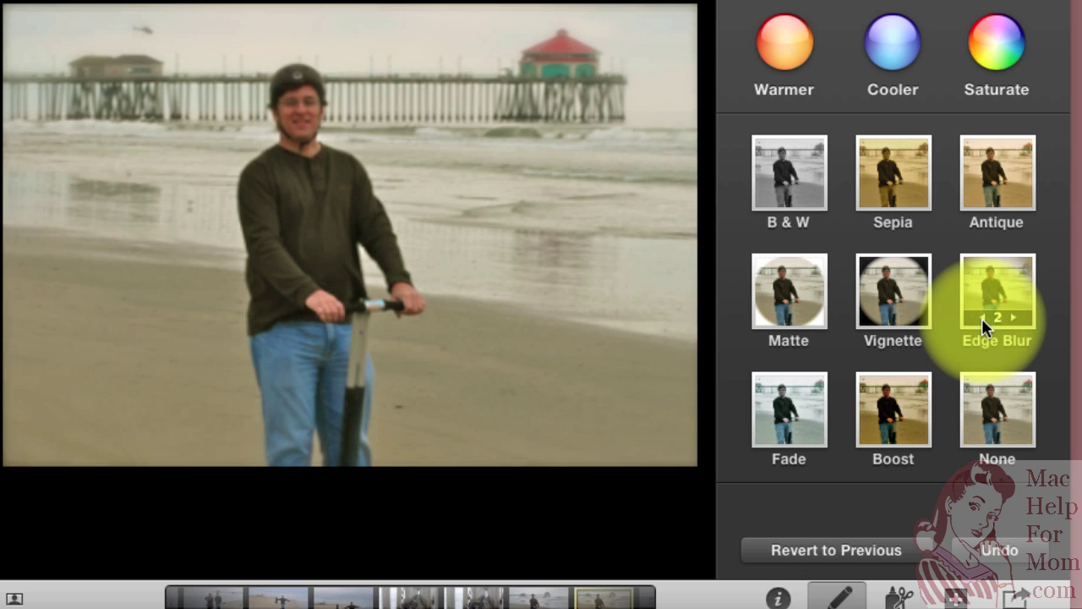
pyautogui.click(981, 318)
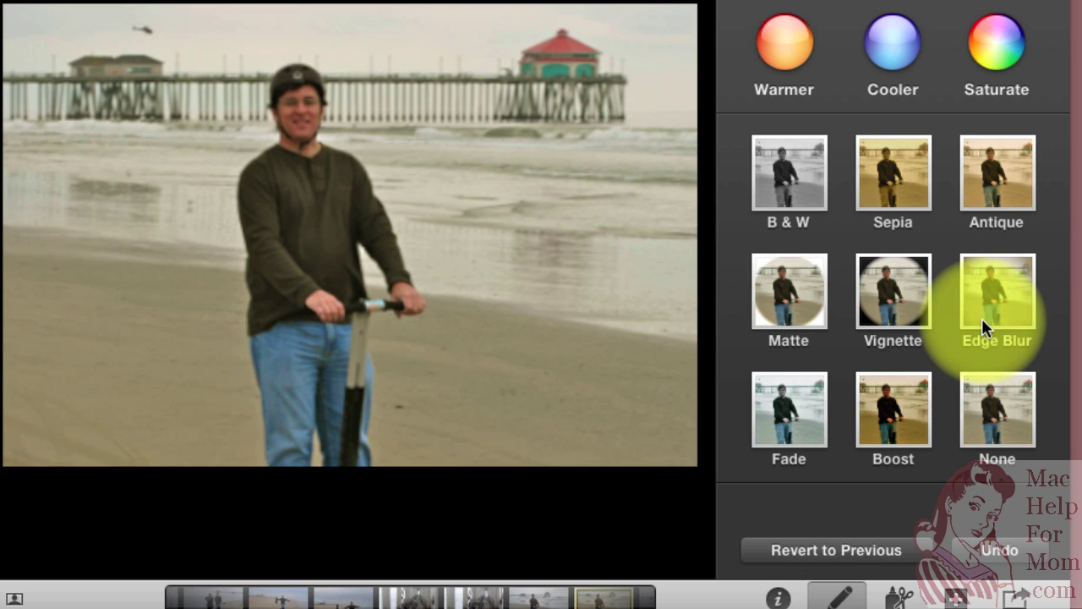